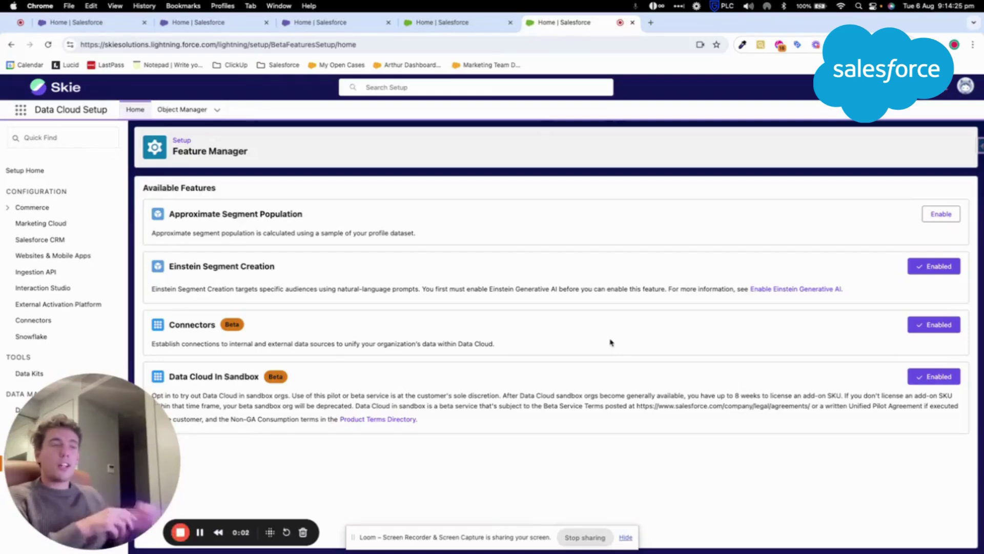
- Open the Data Cloud Setup home page from the Feature Manager page
{"action": "left_click_drag", "start_coordinate": [84, 424], "coordinate": [181, 336]}
{"action": "left_click", "coordinate": [924, 86]}
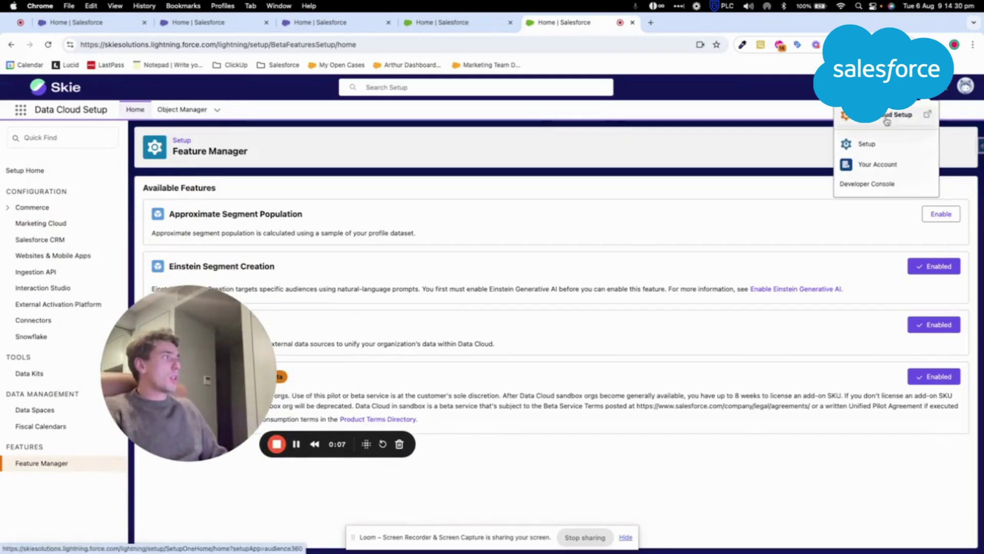
{"action": "left_click", "coordinate": [886, 121]}
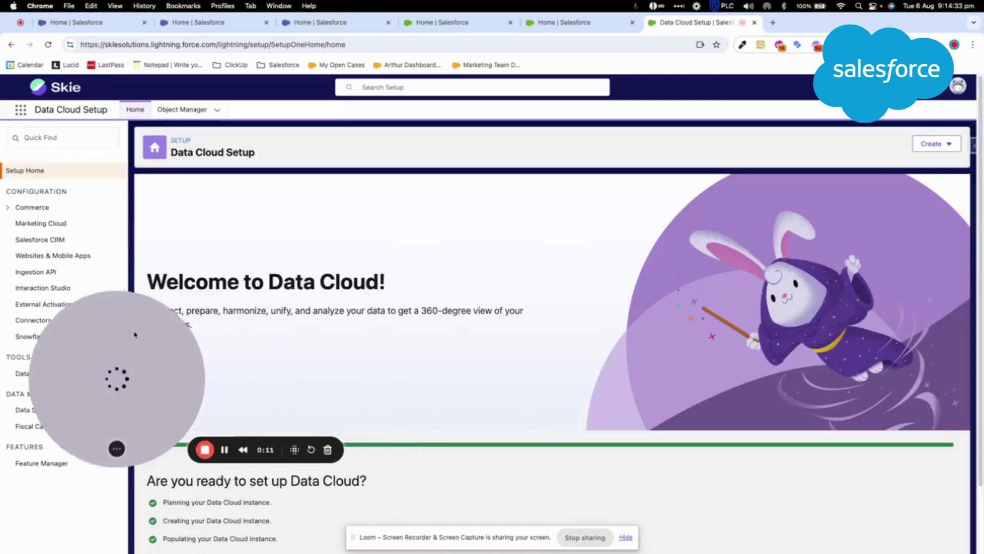
{"action": "left_click_drag", "start_coordinate": [135, 334], "coordinate": [110, 232]}
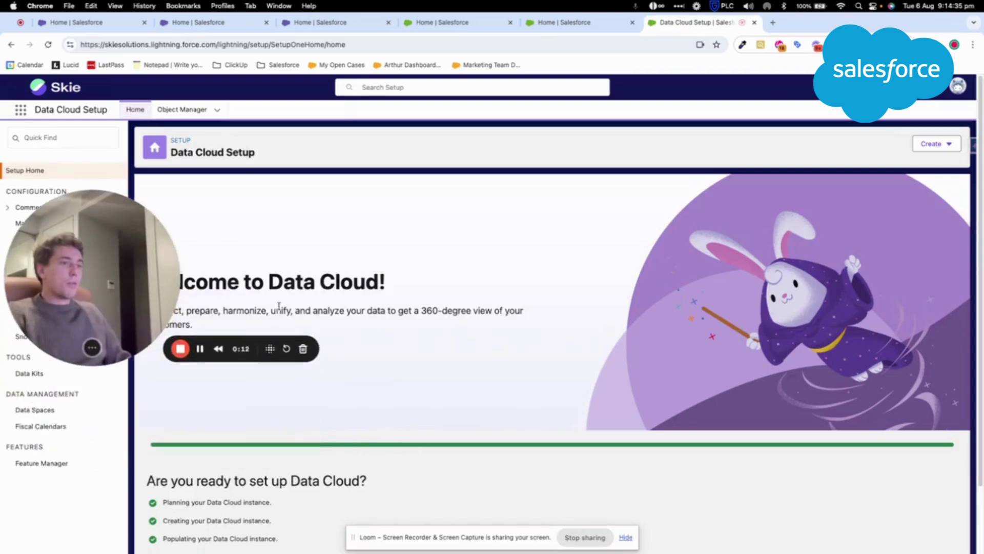
- Open the Feature Manager in Data Cloud Setup and check the status of the Data Cloud In Sandbox beta feature
{"action": "scroll", "coordinate": [371, 325], "scroll_direction": "down", "scroll_amount": 2}
{"action": "left_click_drag", "start_coordinate": [103, 287], "coordinate": [271, 277]}
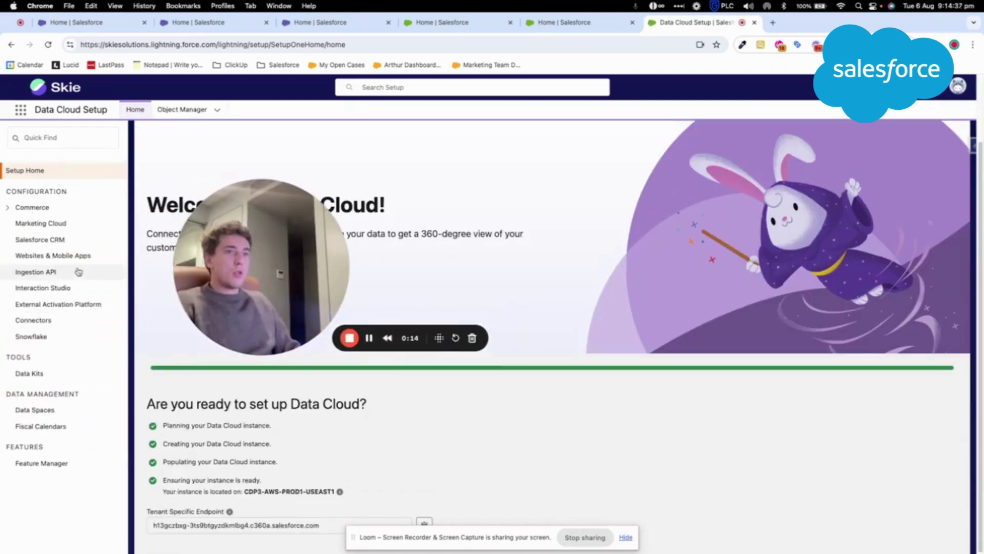
{"action": "left_click", "coordinate": [47, 463]}
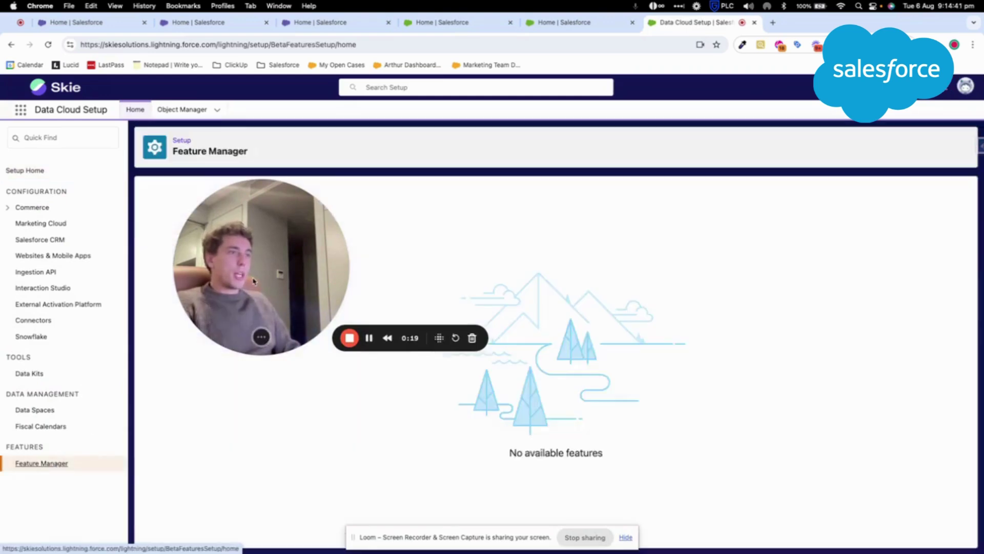
{"action": "left_click_drag", "start_coordinate": [253, 281], "coordinate": [22, 420]}
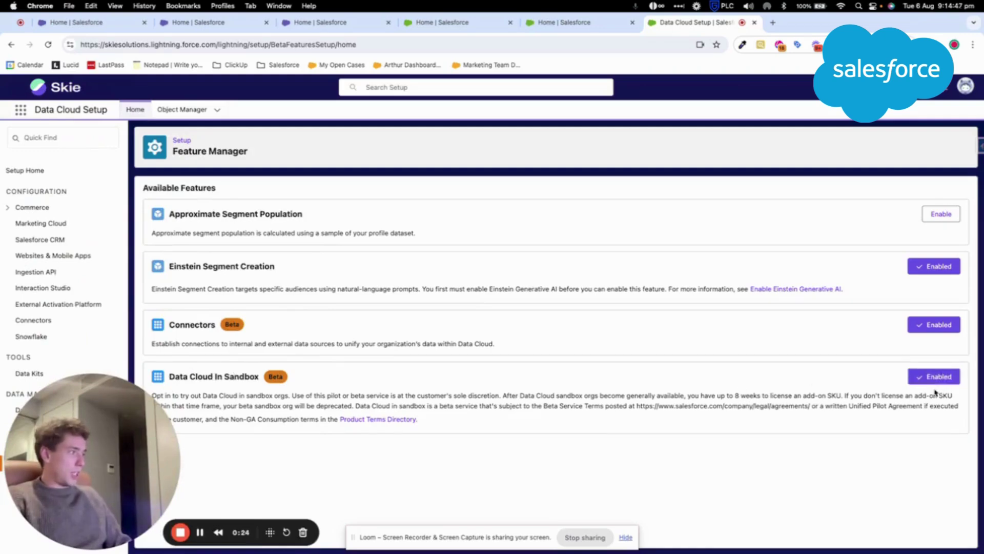
{"action": "left_click_drag", "start_coordinate": [105, 437], "coordinate": [146, 384]}
- Go to the general Salesforce Setup, search its pages for "san" and open the Sandboxes page
{"action": "left_click", "coordinate": [919, 87]}
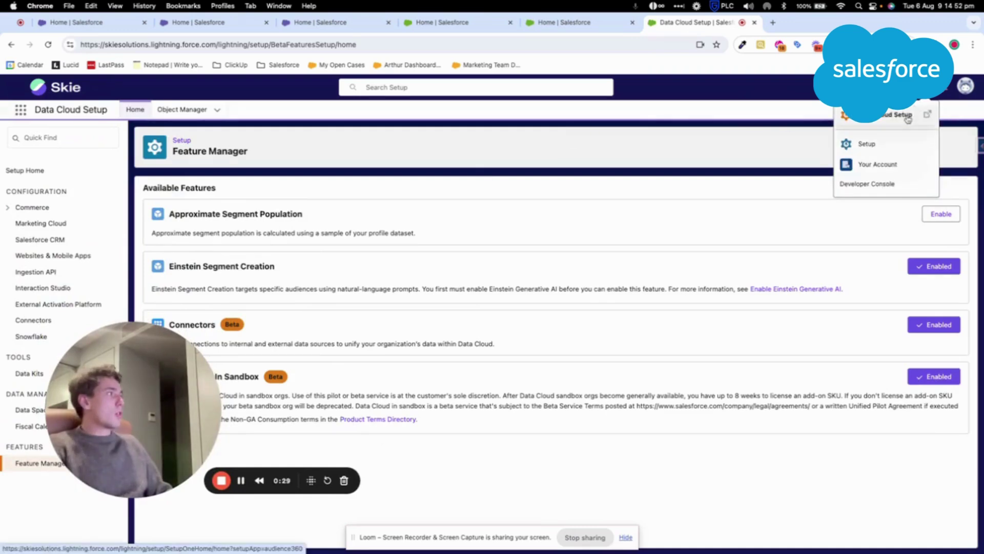
{"action": "left_click", "coordinate": [889, 141]}
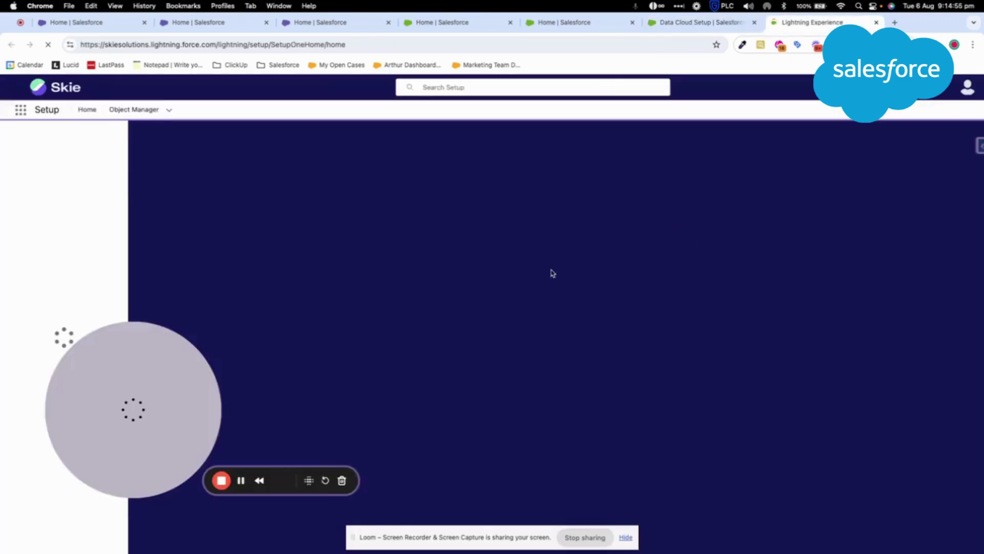
{"action": "left_click_drag", "start_coordinate": [164, 355], "coordinate": [360, 313]}
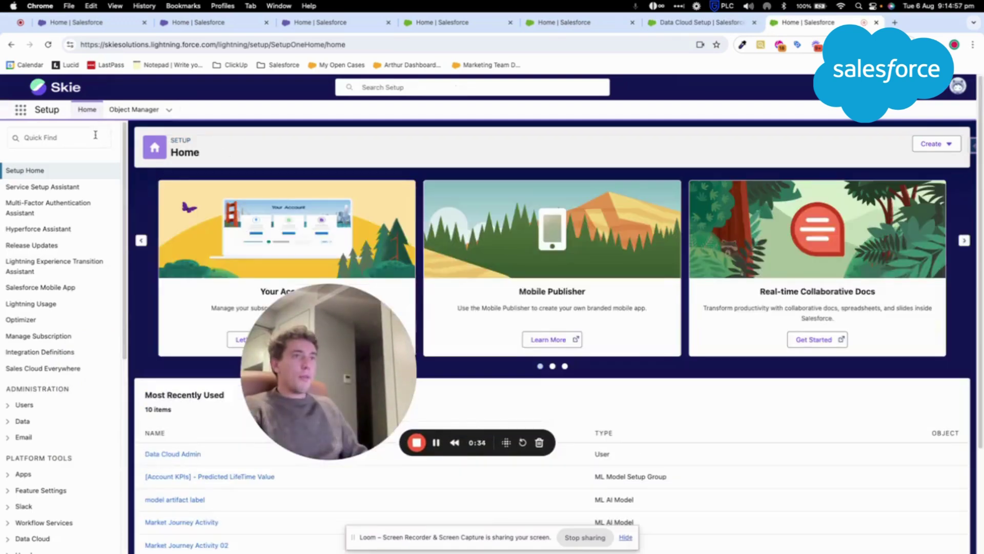
{"action": "left_click", "coordinate": [94, 137]}
{"action": "type", "text": "s"}
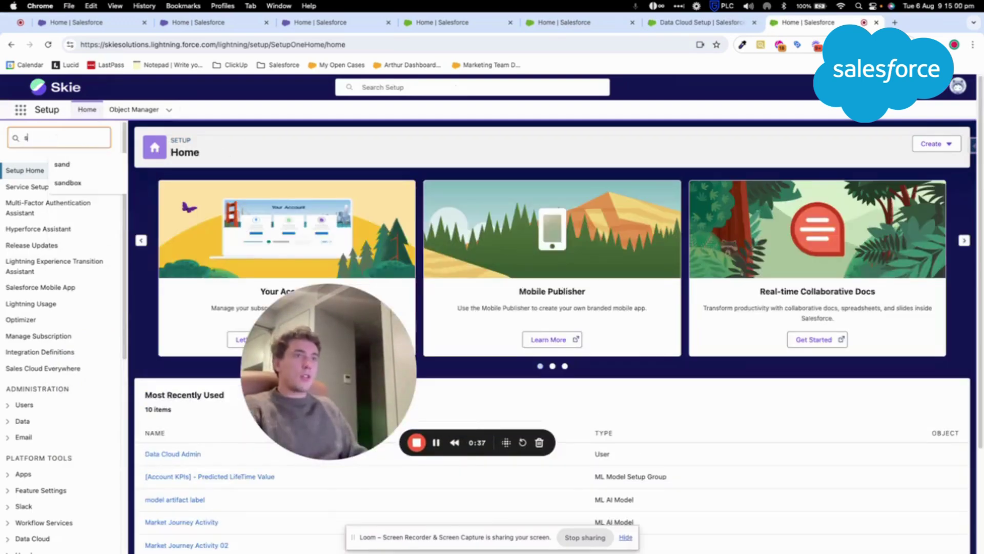
{"action": "type", "text": "andbox"}
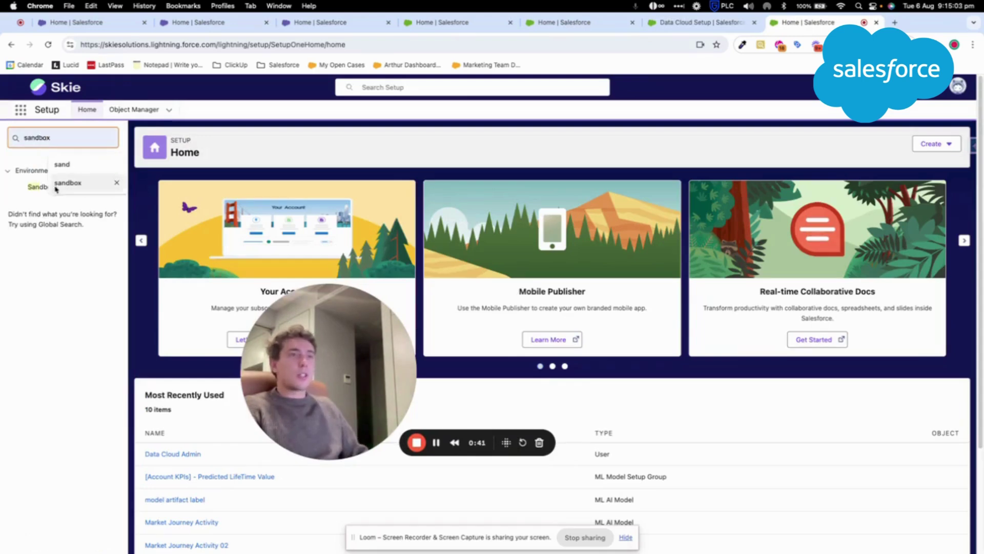
{"action": "left_click", "coordinate": [29, 189]}
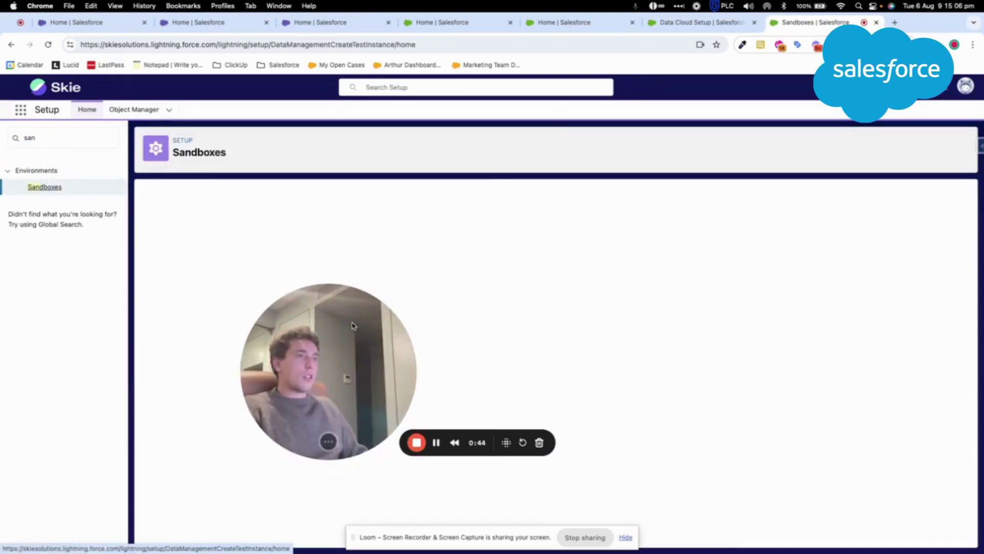
{"action": "left_click_drag", "start_coordinate": [352, 326], "coordinate": [150, 396]}
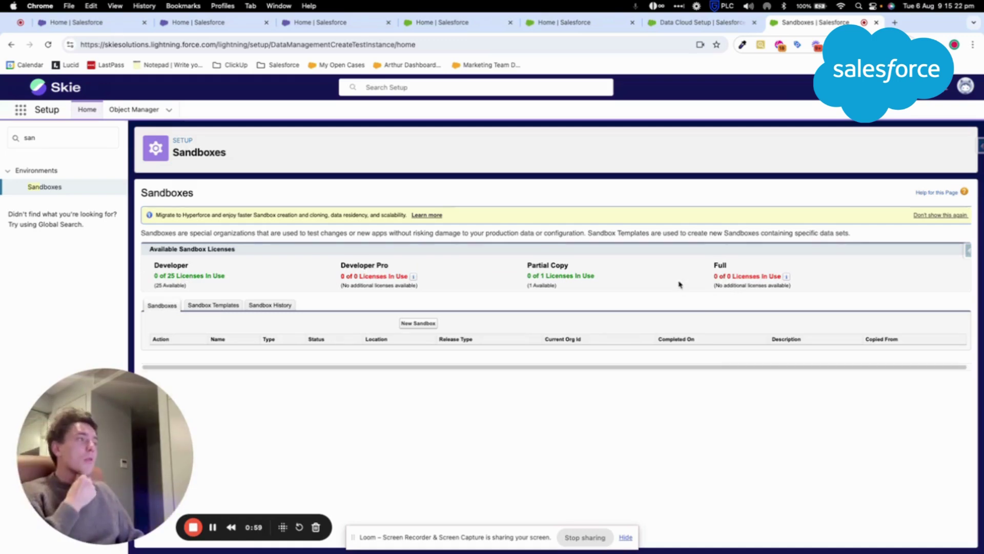
- Start a new sandbox and enter datacloud as both its name and its description
{"action": "left_click", "coordinate": [428, 324]}
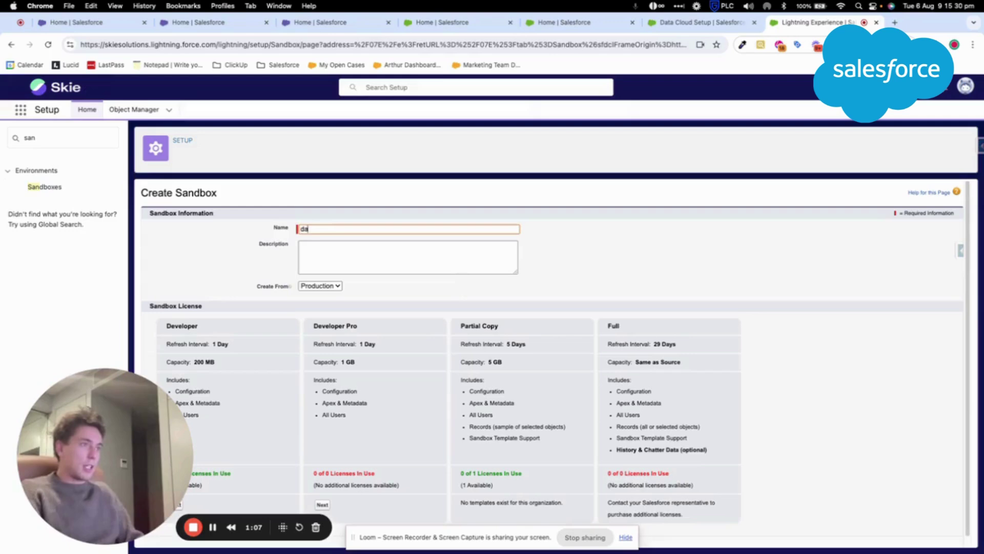
{"action": "type", "text": "datacloud"}
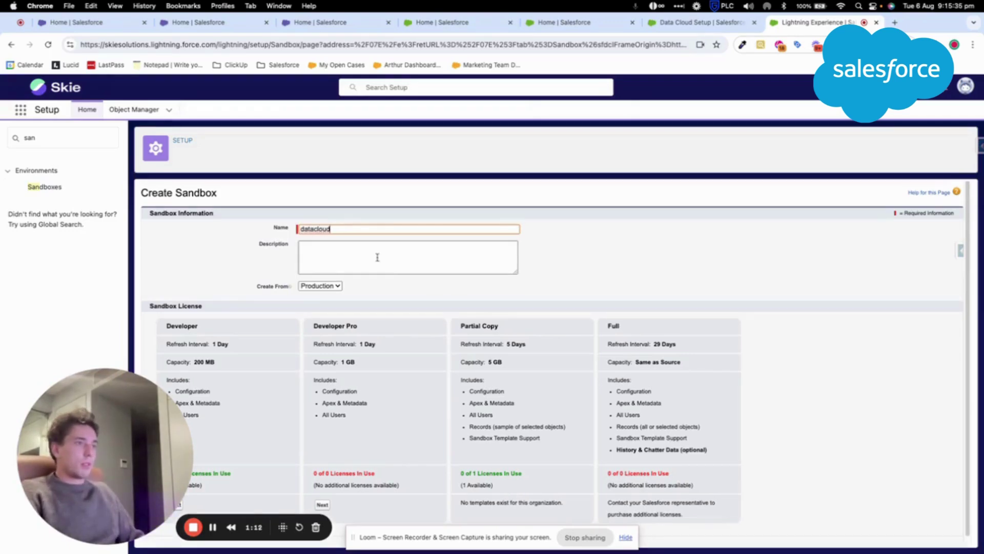
{"action": "left_click", "coordinate": [324, 260]}
{"action": "type", "text": "datacloud"}
{"action": "left_click_drag", "start_coordinate": [83, 464], "coordinate": [71, 269]}
{"action": "scroll", "coordinate": [387, 325], "scroll_direction": "down", "scroll_amount": 1}
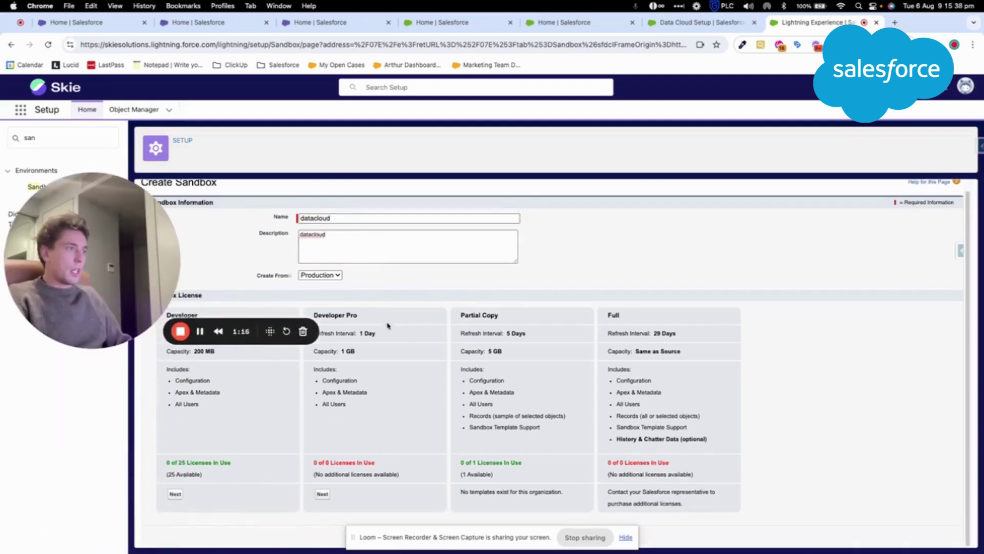
- Keep Production as the source, choose the Developer license and create the sandbox with access for All Active Users
{"action": "left_click", "coordinate": [626, 537]}
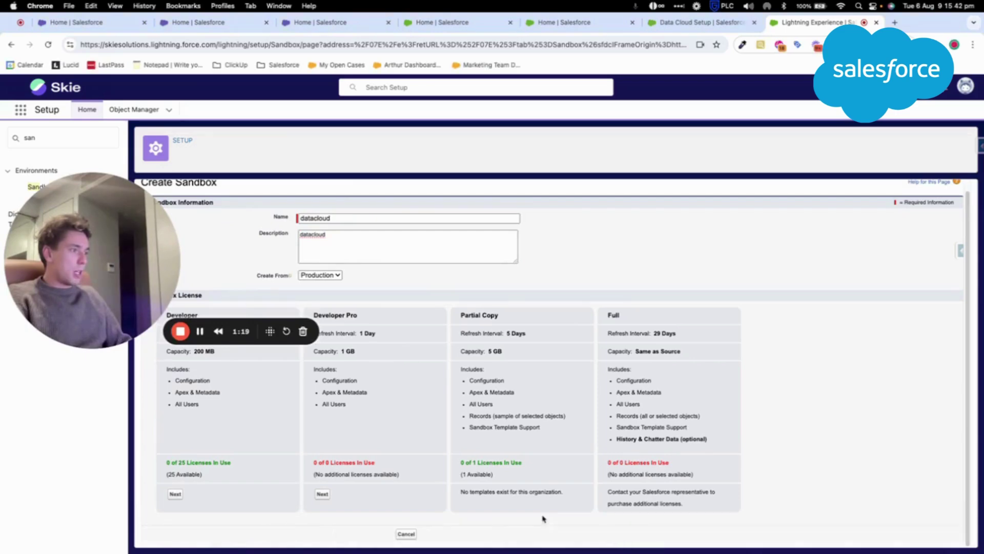
{"action": "left_click", "coordinate": [321, 277]}
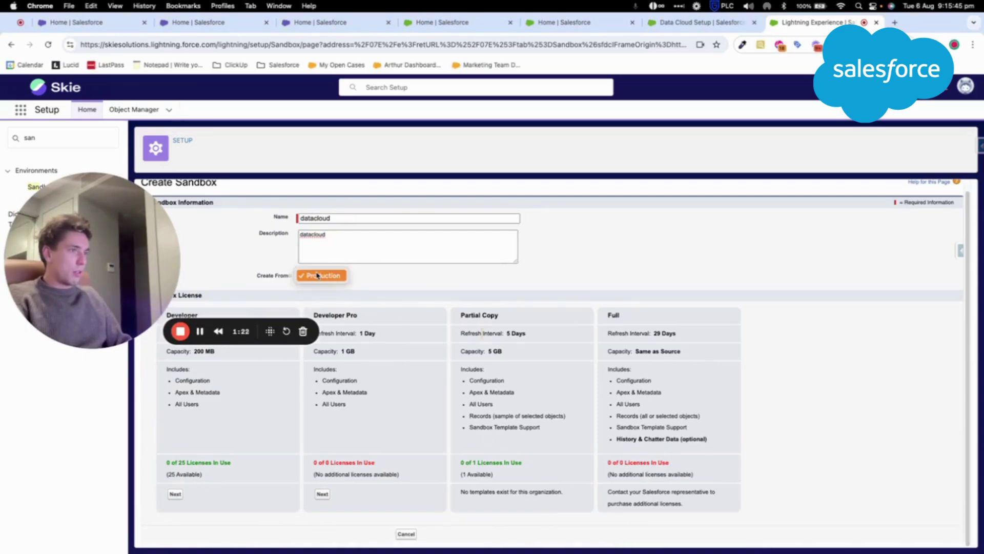
{"action": "left_click", "coordinate": [321, 276]}
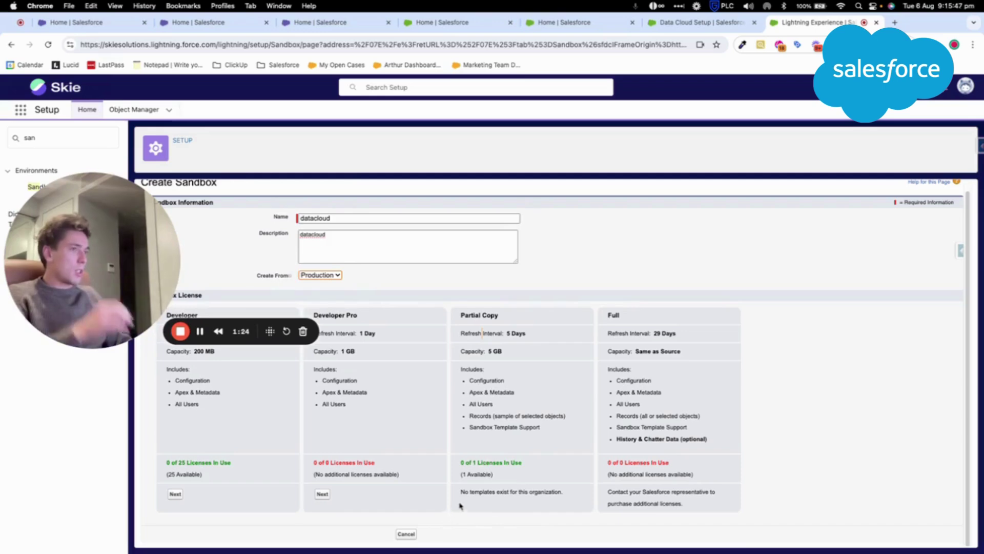
{"action": "scroll", "coordinate": [454, 507], "scroll_direction": "up", "scroll_amount": 1}
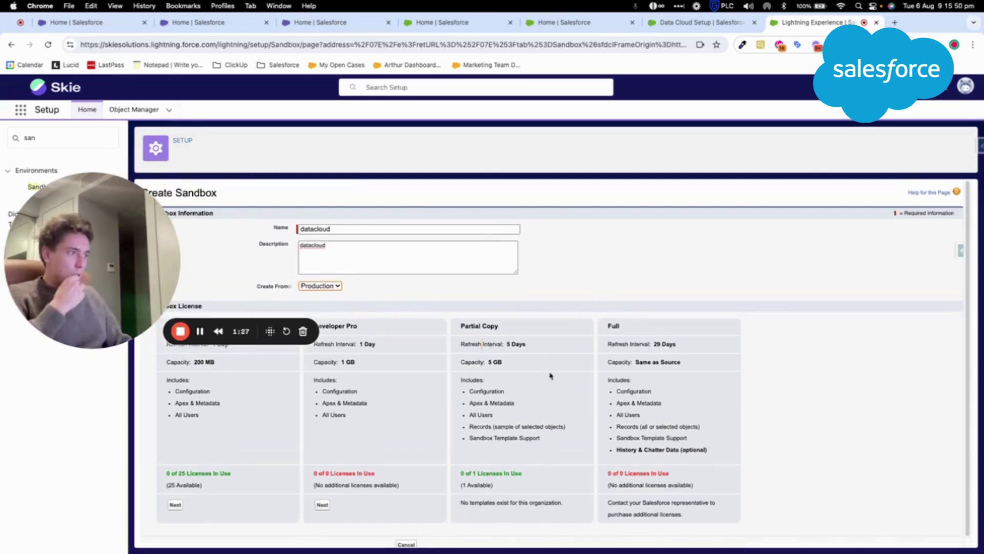
{"action": "scroll", "coordinate": [533, 492], "scroll_direction": "down", "scroll_amount": 1}
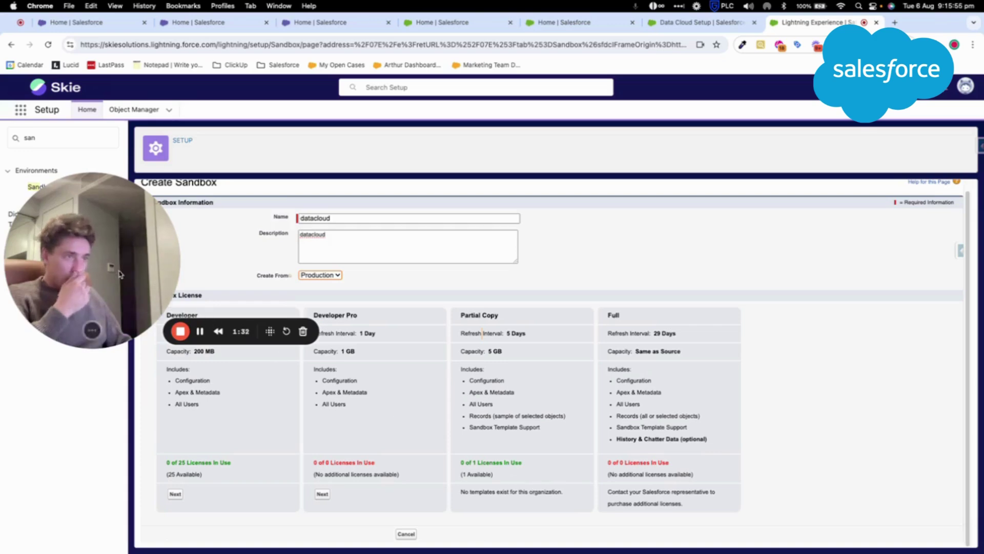
{"action": "left_click_drag", "start_coordinate": [120, 274], "coordinate": [691, 237]}
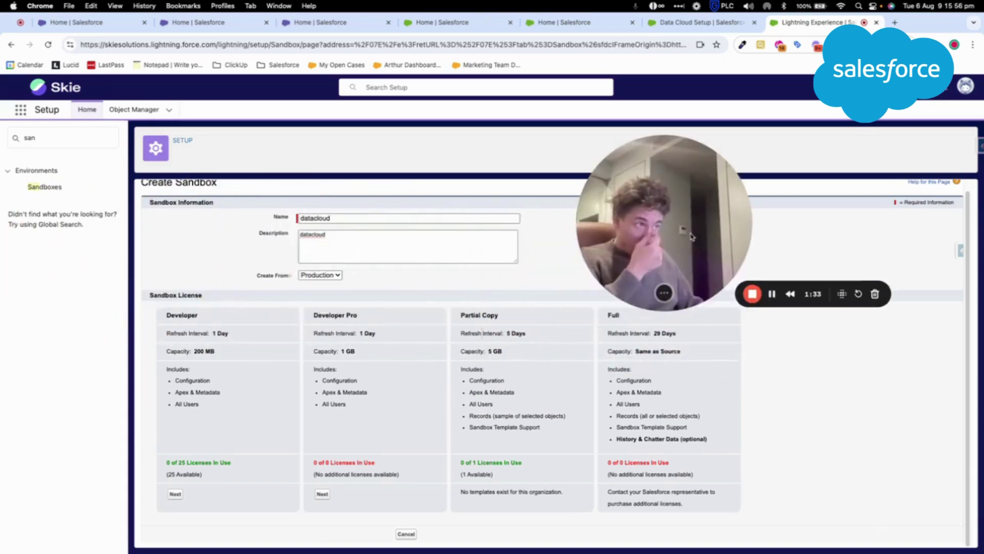
{"action": "left_click", "coordinate": [176, 495]}
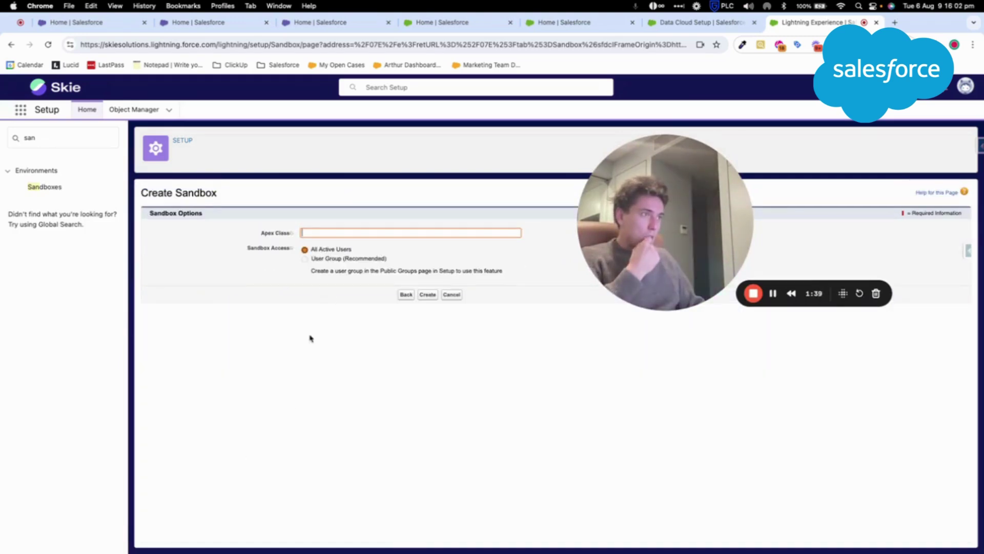
{"action": "left_click", "coordinate": [428, 295]}
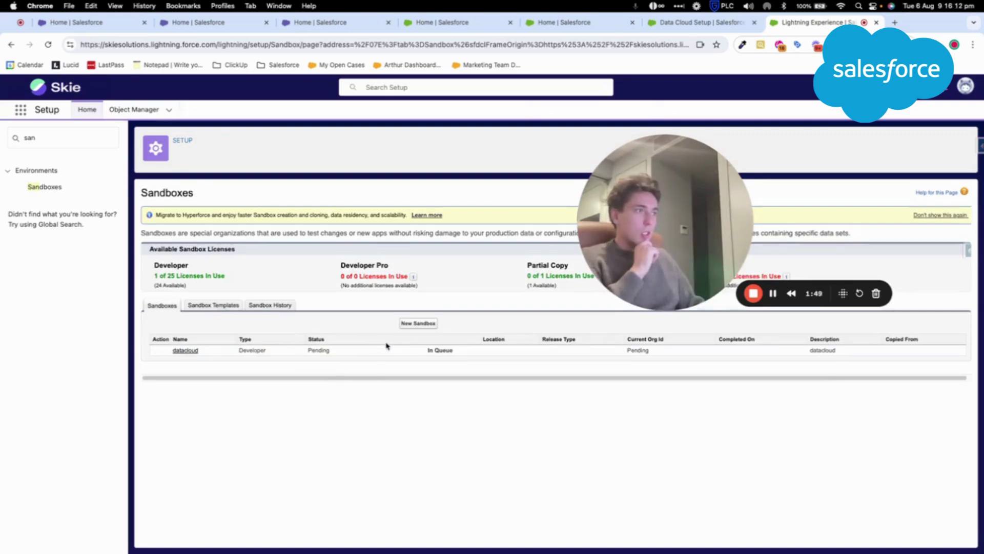
{"action": "left_click_drag", "start_coordinate": [644, 223], "coordinate": [210, 200]}
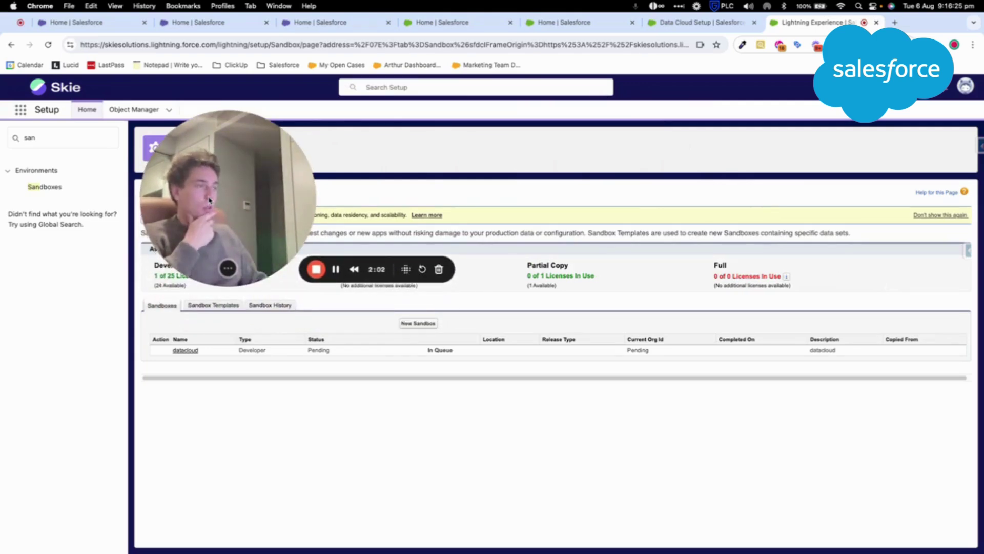
{"action": "left_click", "coordinate": [336, 269]}
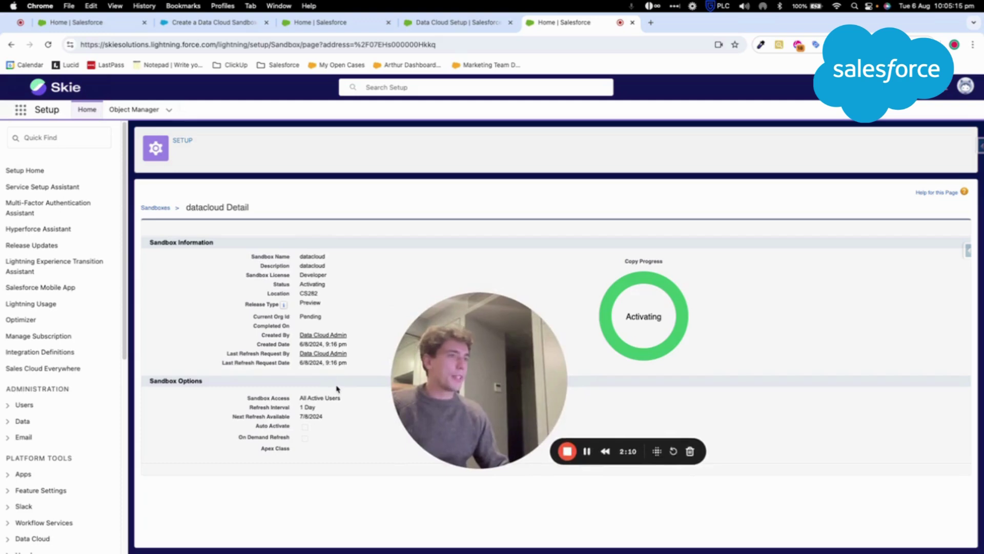
{"action": "left_click_drag", "start_coordinate": [447, 369], "coordinate": [446, 349]}
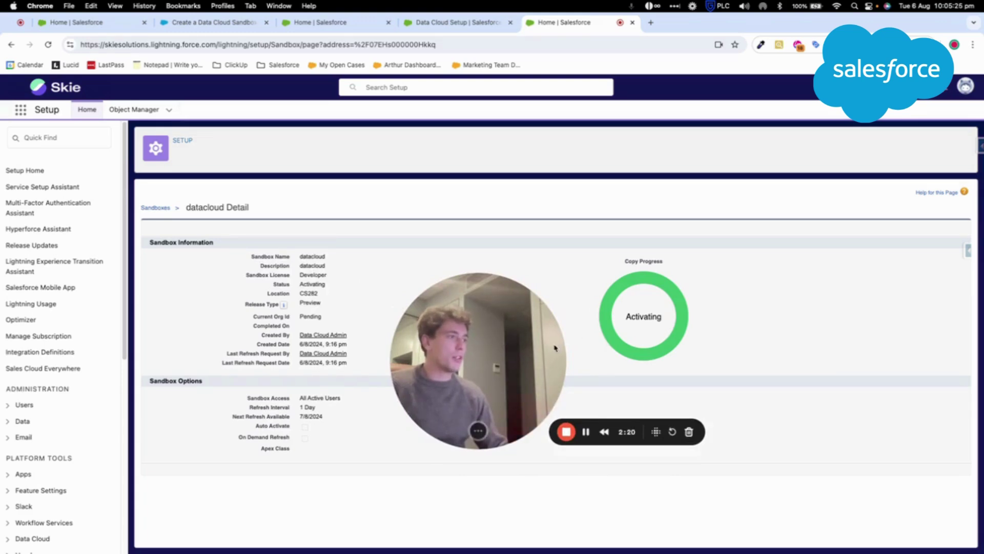
{"action": "left_click", "coordinate": [585, 431]}
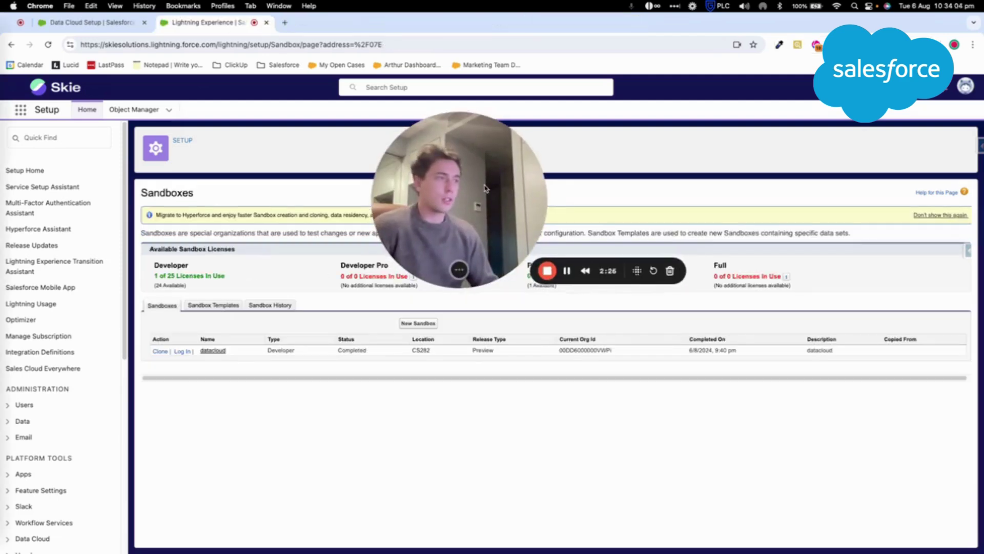
- Open the login page of the datacloud sandbox from the sandbox list
{"action": "left_click_drag", "start_coordinate": [485, 185], "coordinate": [353, 182]}
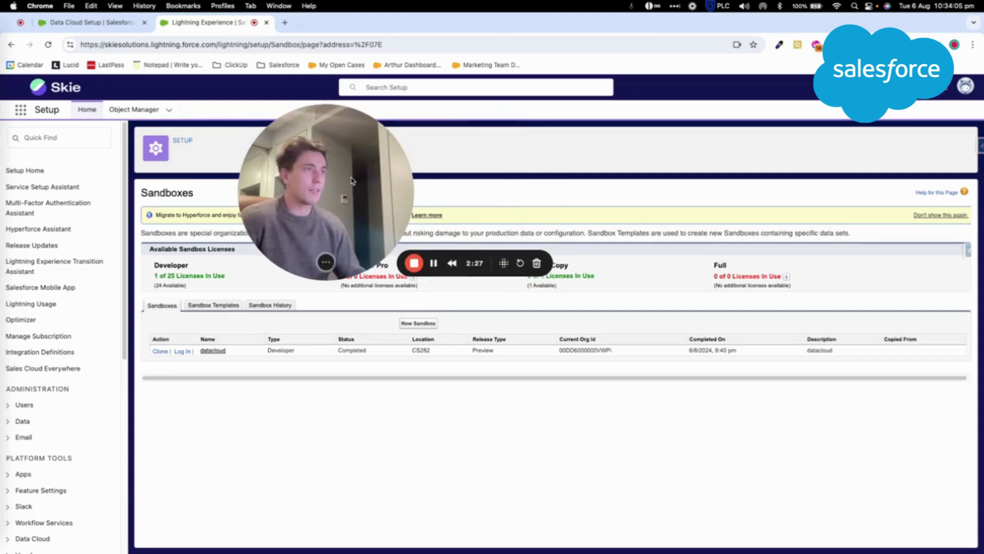
{"action": "left_click", "coordinate": [180, 352]}
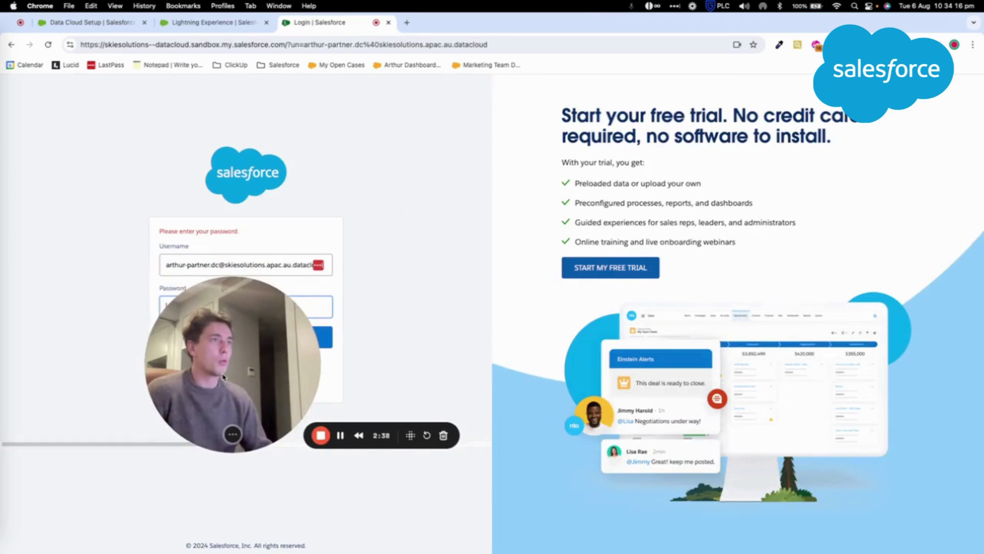
{"action": "left_click_drag", "start_coordinate": [223, 378], "coordinate": [240, 374]}
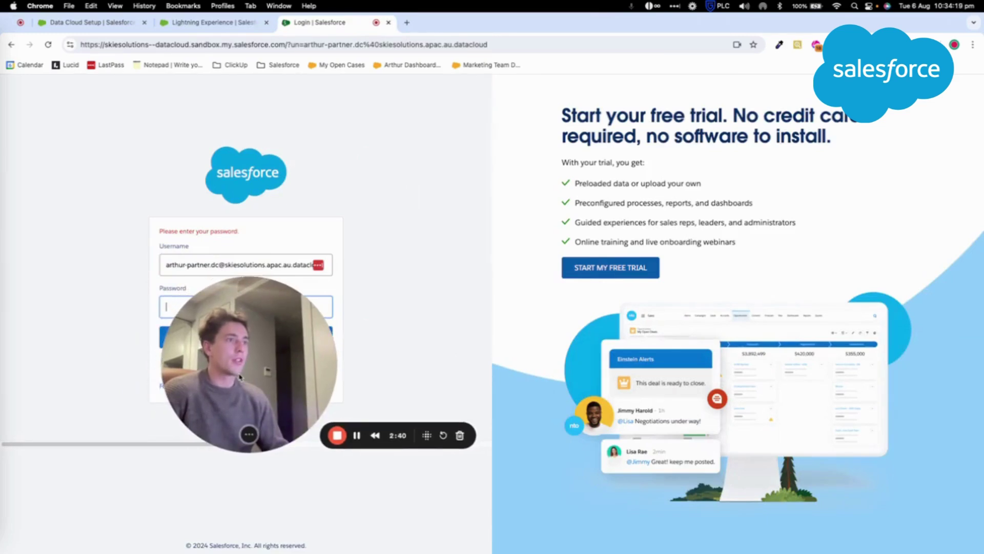
- Examine the sandbox name in the login page's URL and the suffix at the end of the prefilled username
{"action": "left_click", "coordinate": [177, 45]}
{"action": "left_click", "coordinate": [183, 45]}
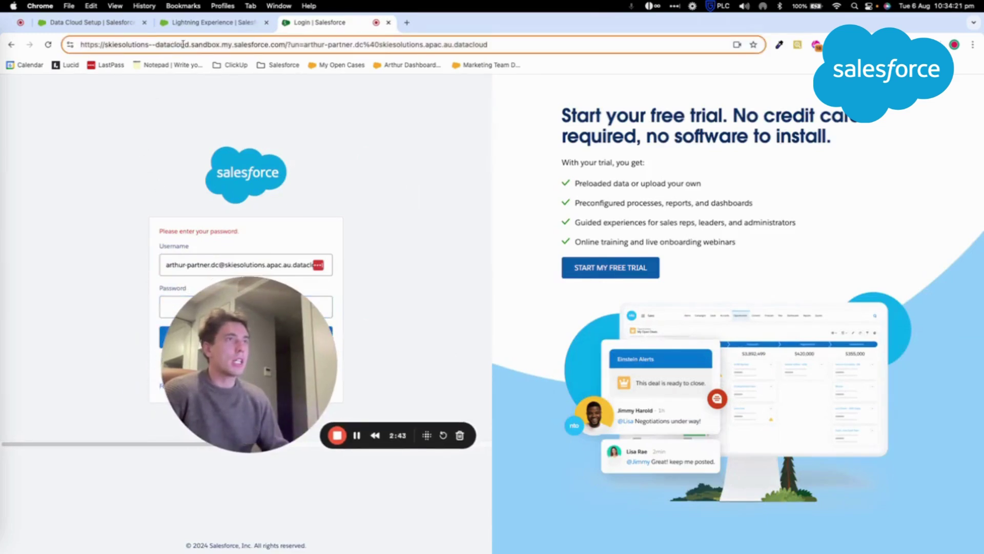
{"action": "mouse_move", "coordinate": [251, 271]}
{"action": "left_mouse_down"}
{"action": "mouse_move", "coordinate": [271, 266]}
{"action": "mouse_move", "coordinate": [262, 273]}
{"action": "left_mouse_up"}
{"action": "left_click", "coordinate": [269, 262]}
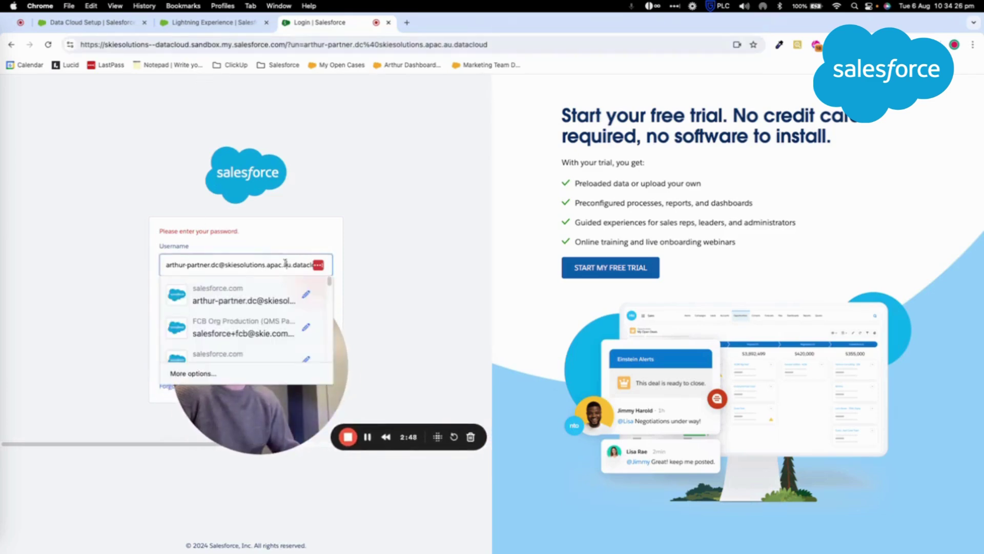
{"action": "key", "text": "ctrl+Right"}
{"action": "key", "text": "ctrl+Left"}
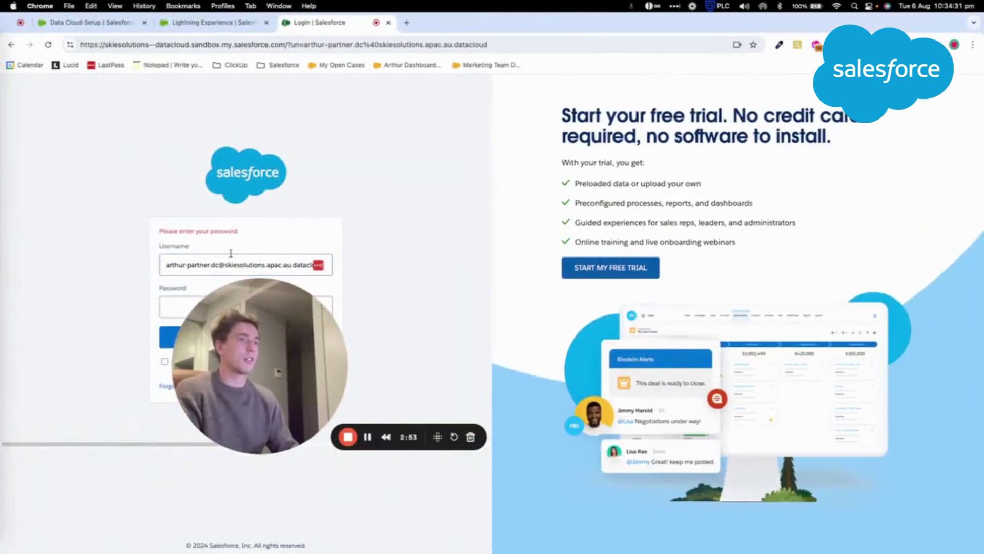
{"action": "left_click_drag", "start_coordinate": [211, 320], "coordinate": [466, 282]}
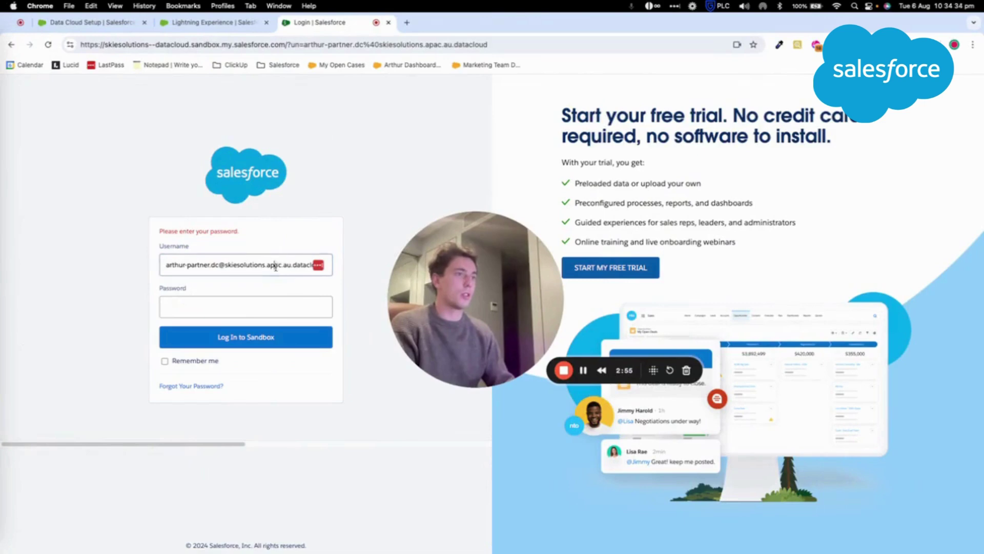
{"action": "left_click_drag", "start_coordinate": [275, 267], "coordinate": [346, 272]}
{"action": "left_click", "coordinate": [352, 266]}
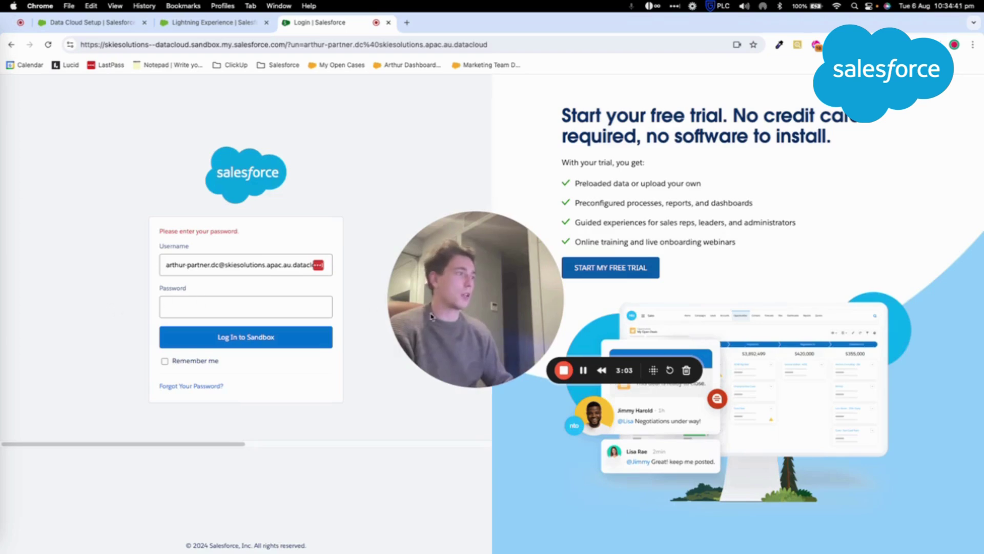
{"action": "left_click", "coordinate": [580, 371]}
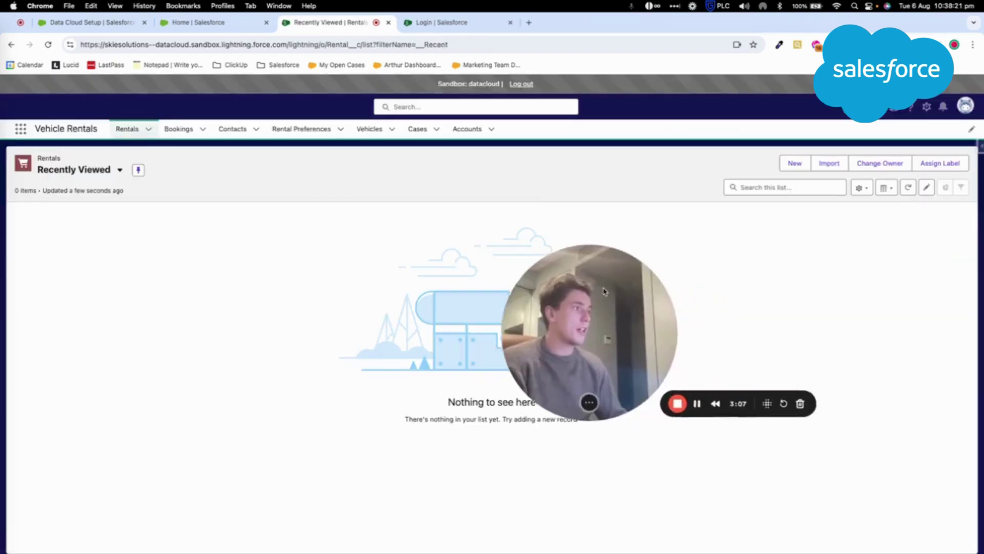
{"action": "left_click_drag", "start_coordinate": [587, 289], "coordinate": [522, 297]}
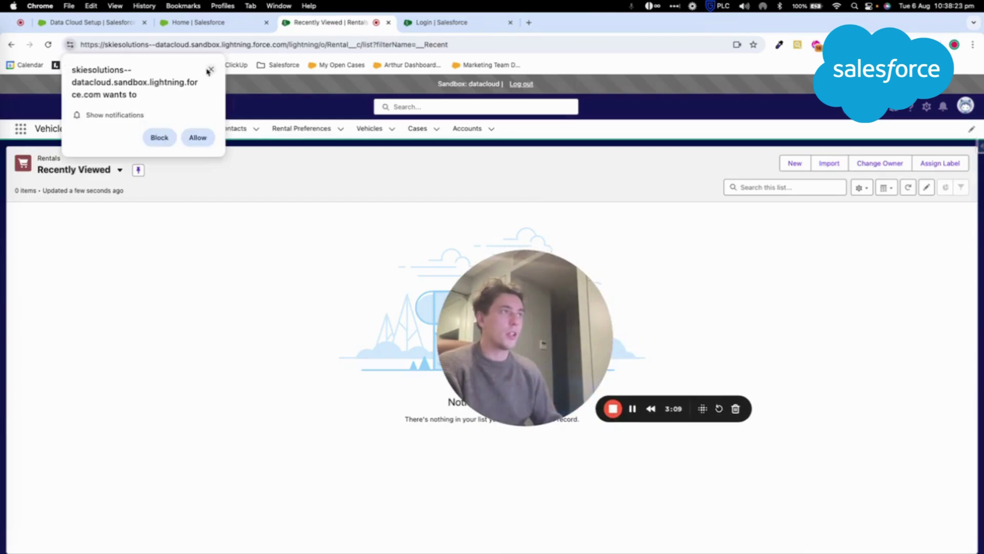
- Dismiss the site's notification request and open the Data Cloud app in the datacloud sandbox
{"action": "left_click", "coordinate": [208, 71]}
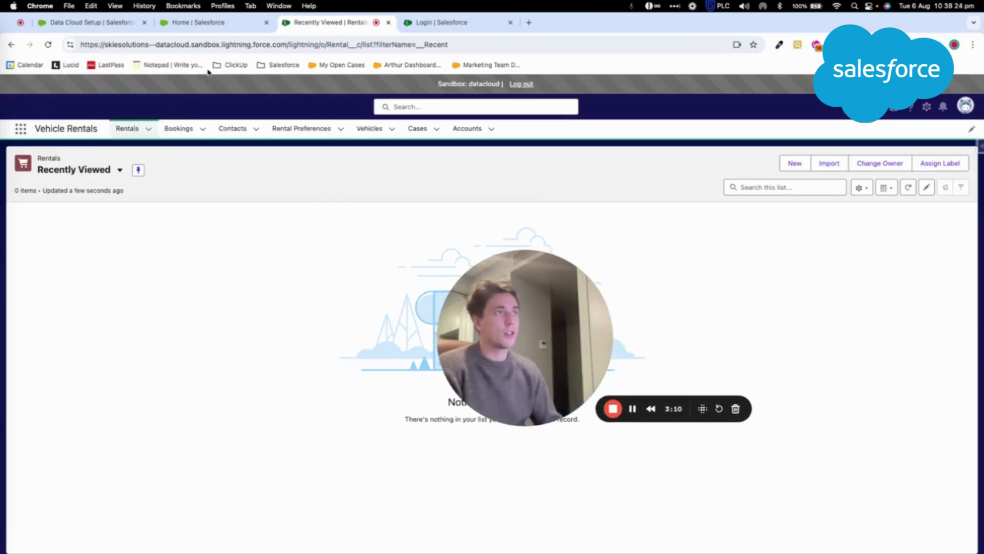
{"action": "left_click", "coordinate": [22, 131]}
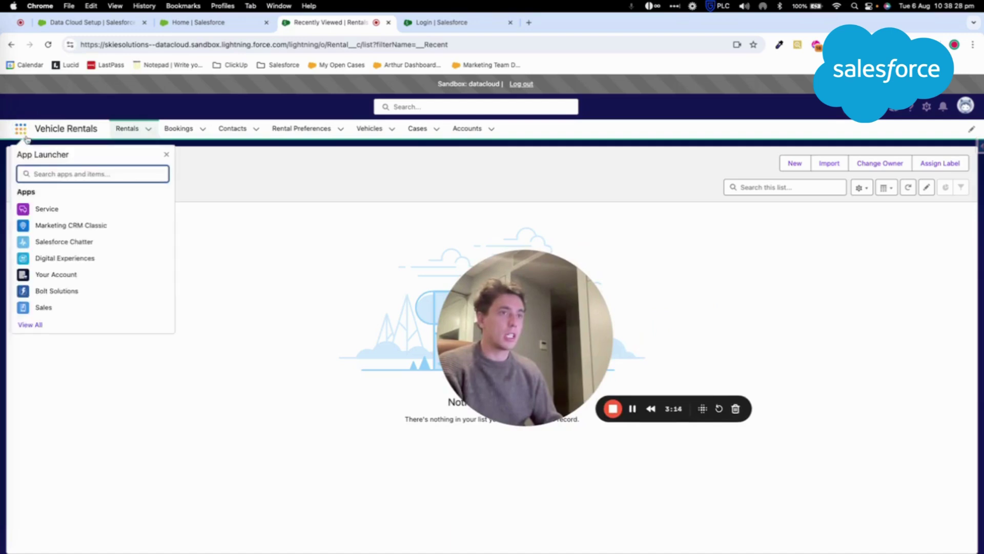
{"action": "type", "text": "d"}
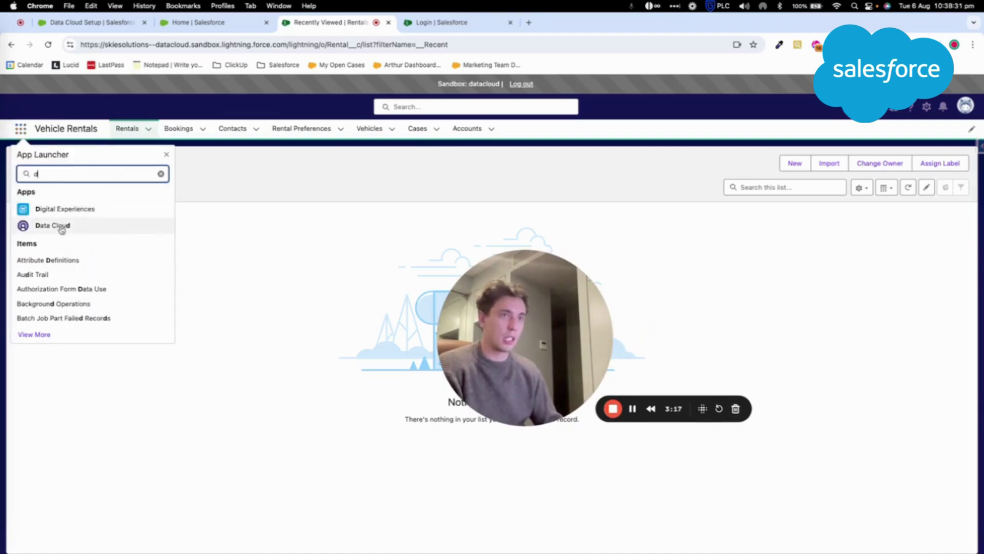
{"action": "left_click", "coordinate": [72, 227]}
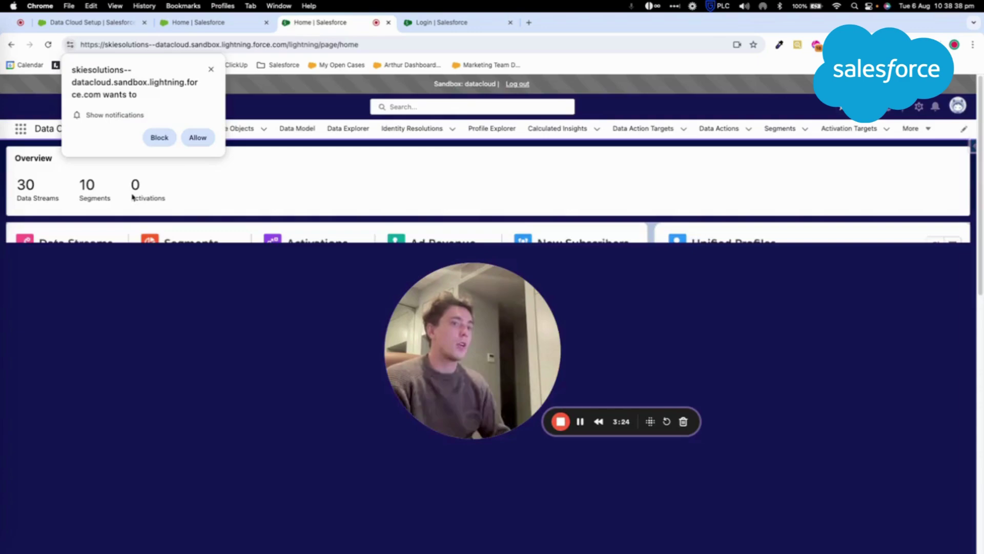
- Look over the Data Cloud home page's data streams, calculated insights and data actions, and open Data Cloud Setup
{"action": "scroll", "coordinate": [173, 363], "scroll_direction": "down", "scroll_amount": 10}
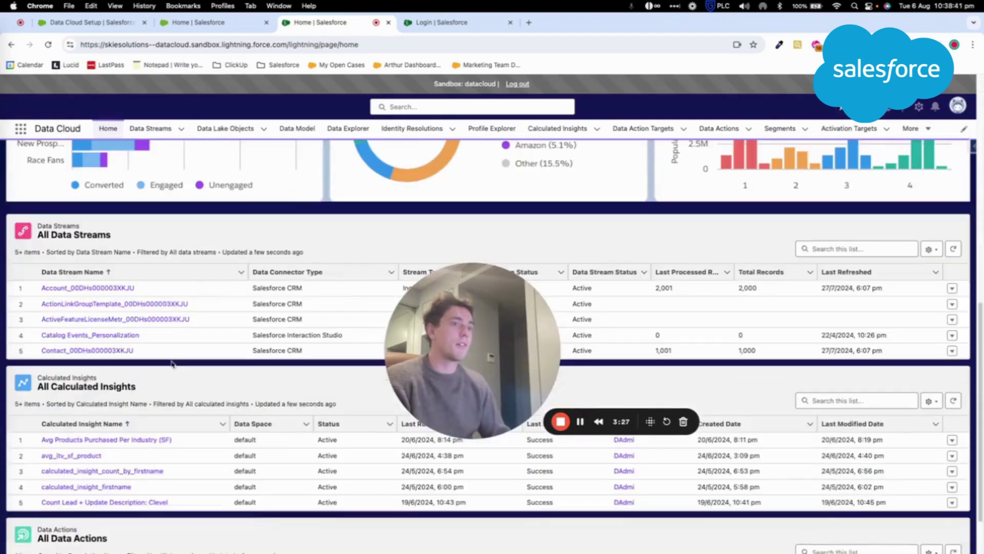
{"action": "scroll", "coordinate": [55, 248], "scroll_direction": "down", "scroll_amount": 2}
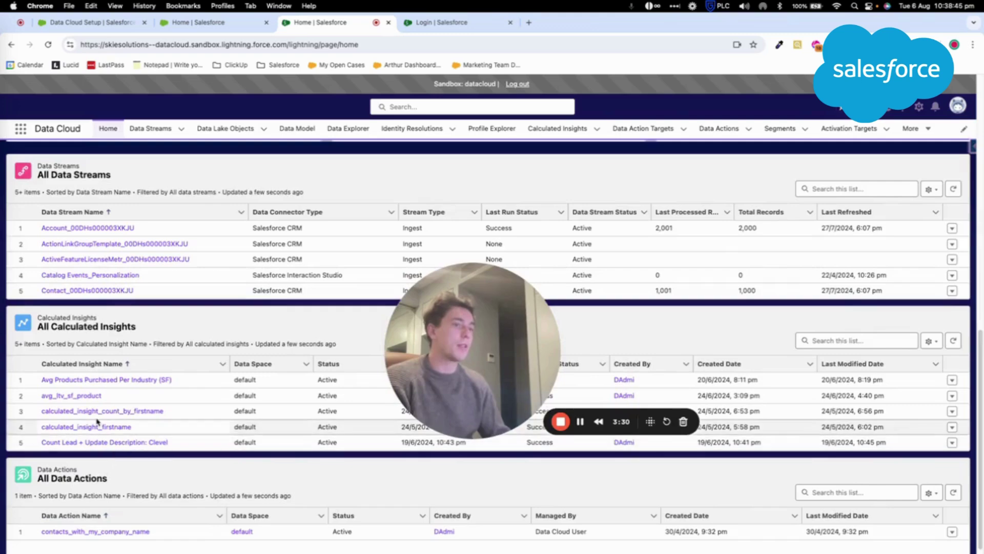
{"action": "scroll", "coordinate": [100, 425], "scroll_direction": "up", "scroll_amount": 5}
{"action": "scroll", "coordinate": [98, 422], "scroll_direction": "up", "scroll_amount": 10}
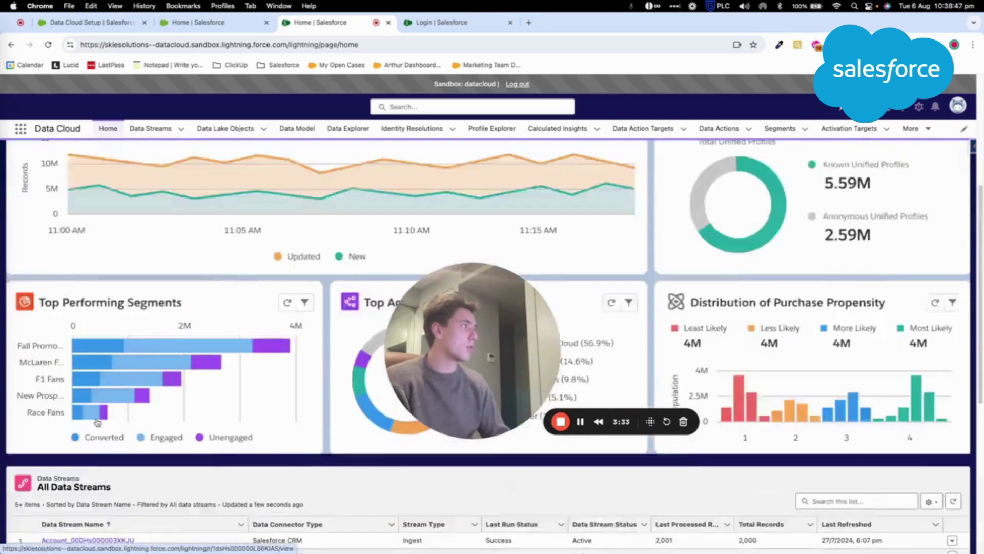
{"action": "left_click", "coordinate": [917, 107]}
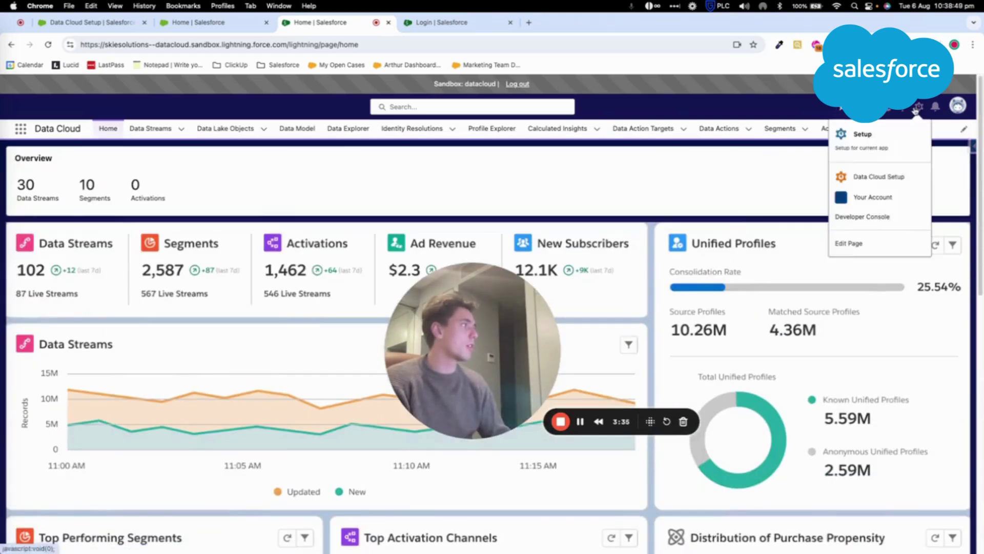
{"action": "left_click", "coordinate": [873, 176]}
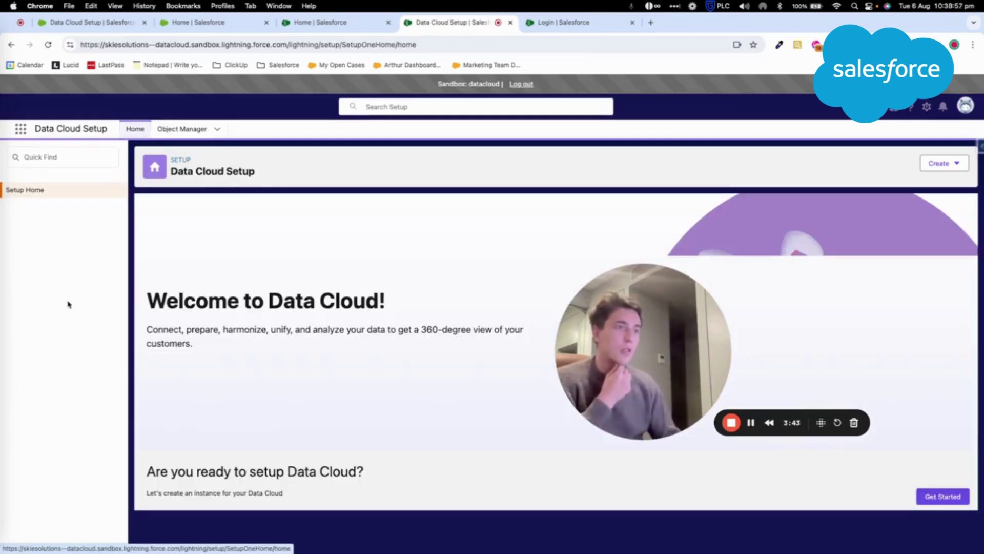
- Start creating the sandbox's Data Cloud instance from the Data Cloud Setup home page
{"action": "left_click", "coordinate": [210, 70]}
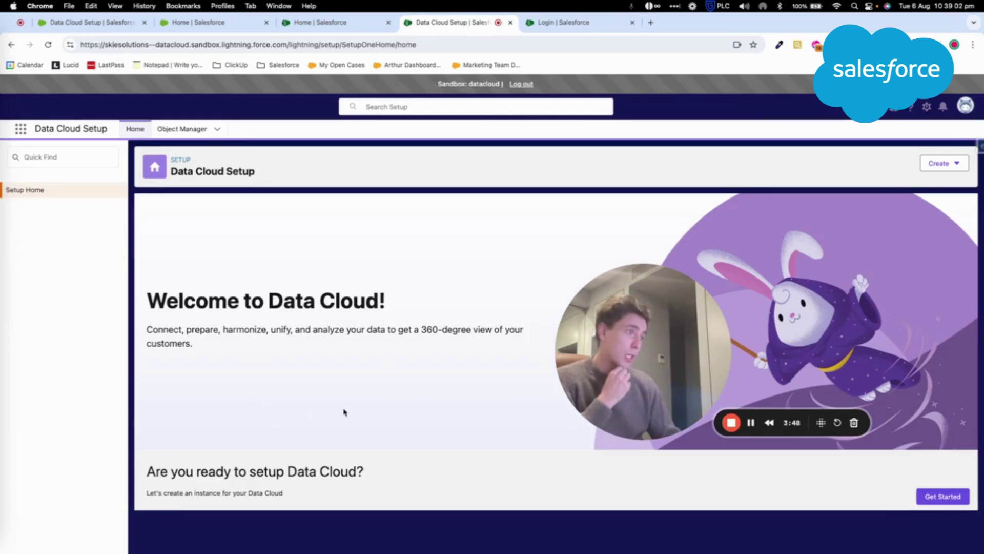
{"action": "triple_click", "coordinate": [265, 494]}
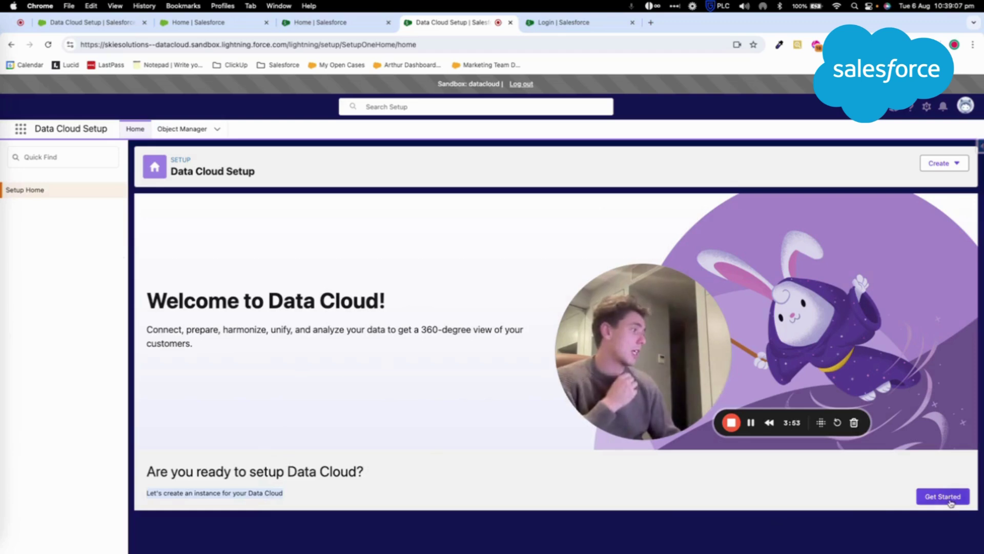
{"action": "left_click", "coordinate": [921, 499]}
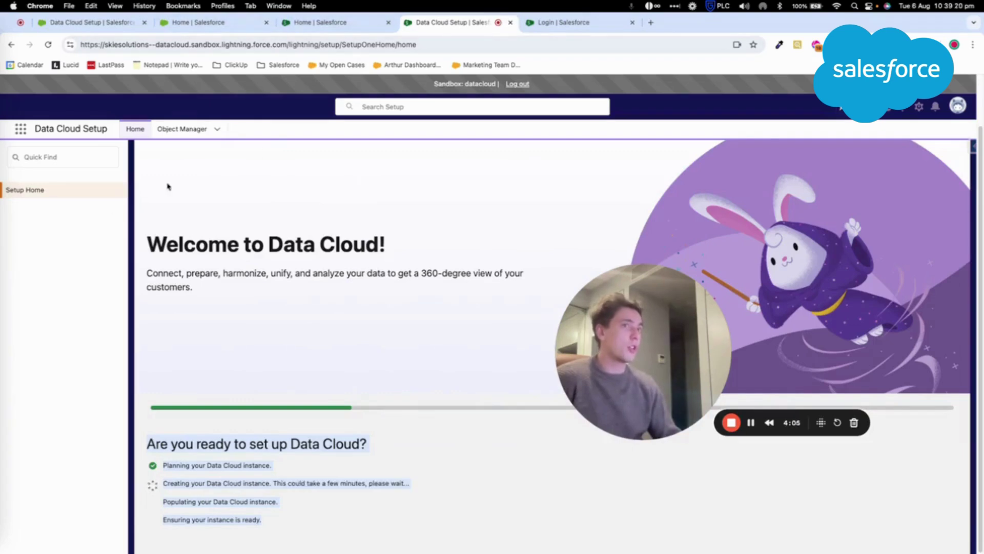
- Search the sandbox's setup for fe and check the Data Cloud In Sandbox feature in the production org's Feature Manager
{"action": "left_click", "coordinate": [68, 154]}
{"action": "type", "text": "fe"}
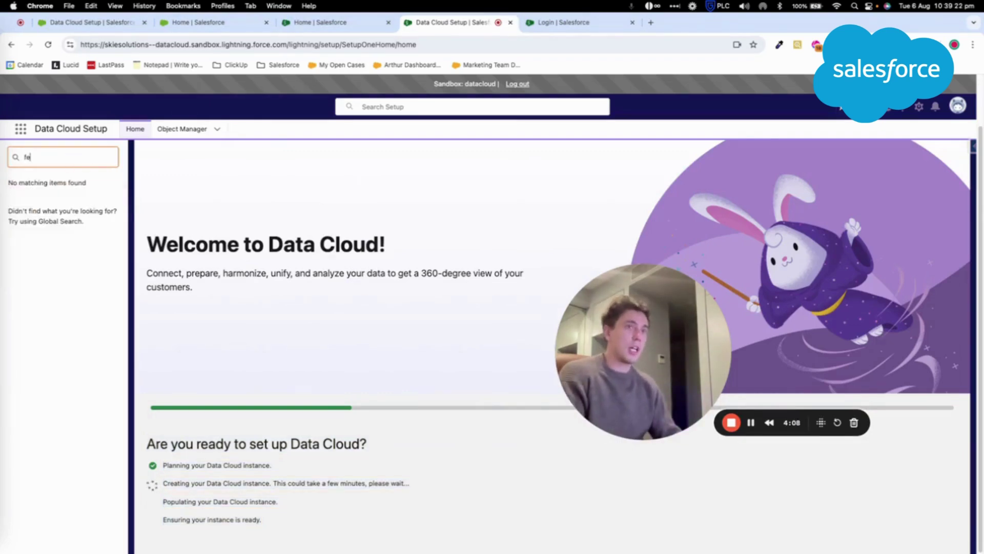
{"action": "left_click", "coordinate": [231, 23]}
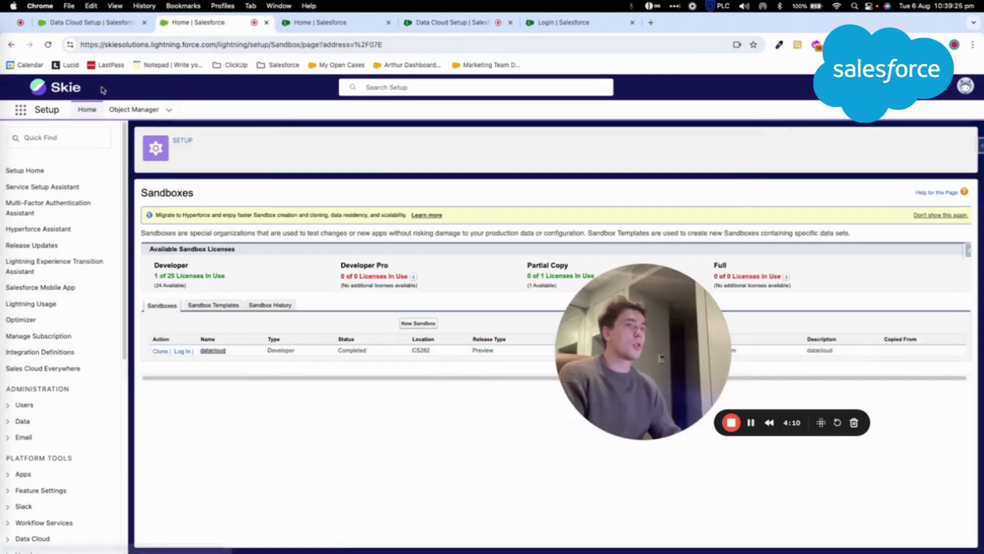
{"action": "left_click", "coordinate": [113, 23]}
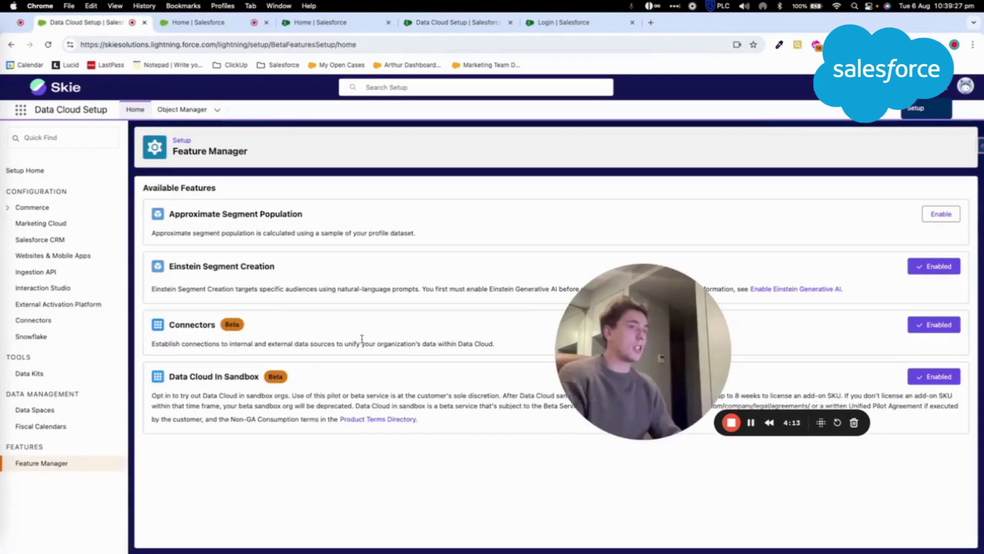
{"action": "triple_click", "coordinate": [189, 374]}
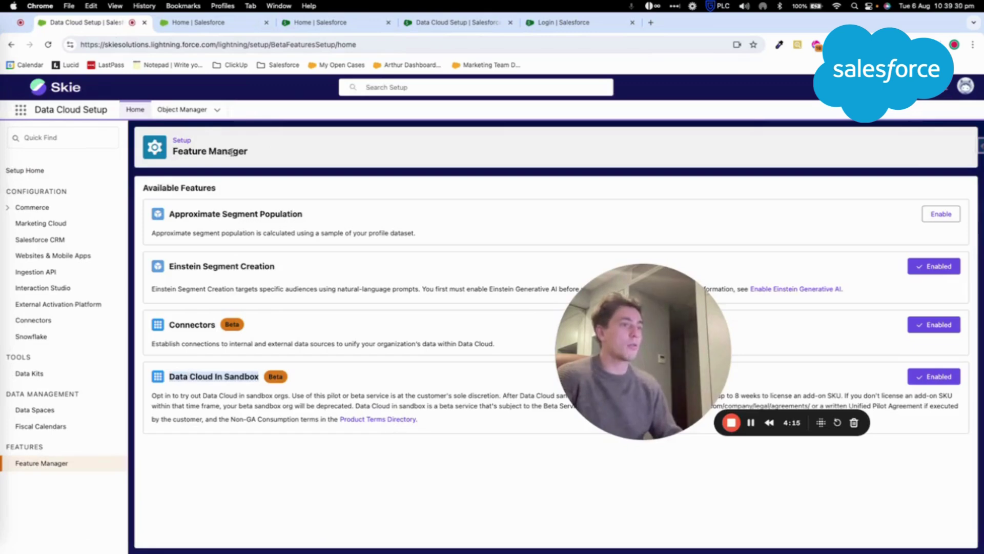
- Review the production org's sandbox list and the sandbox's Data Cloud home page, and return to the instance creation progress
{"action": "left_click", "coordinate": [200, 23]}
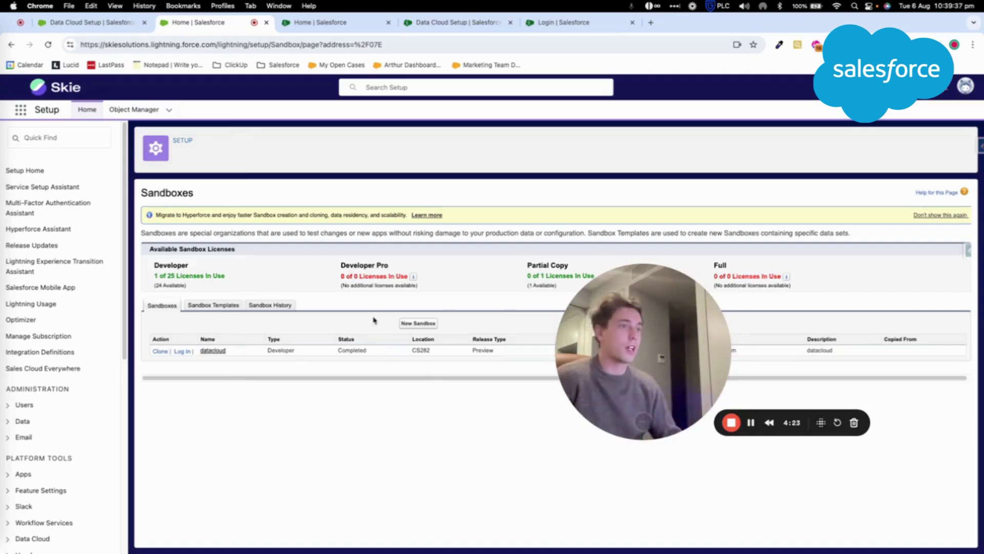
{"action": "left_click", "coordinate": [349, 23]}
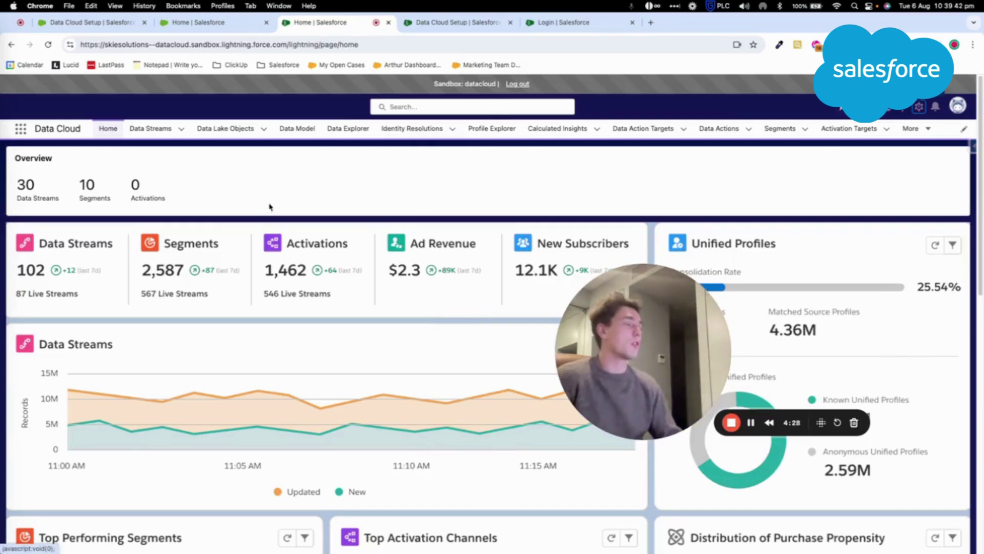
{"action": "left_click", "coordinate": [467, 23]}
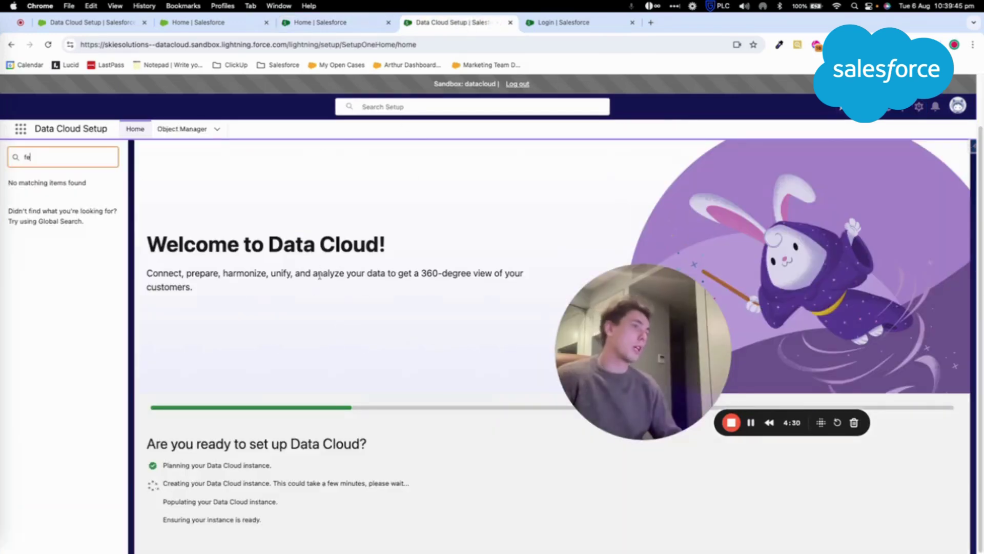
{"action": "left_click_drag", "start_coordinate": [577, 378], "coordinate": [228, 259]}
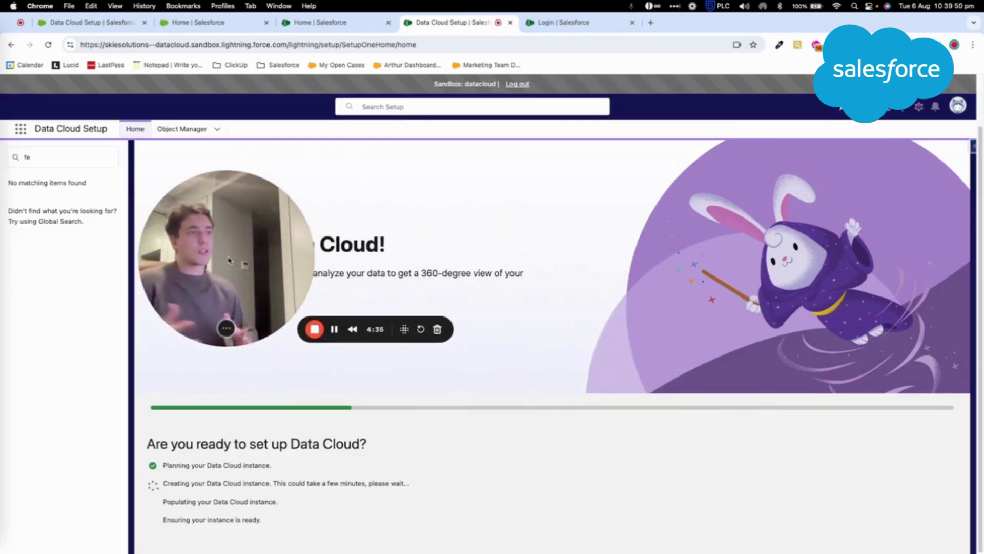